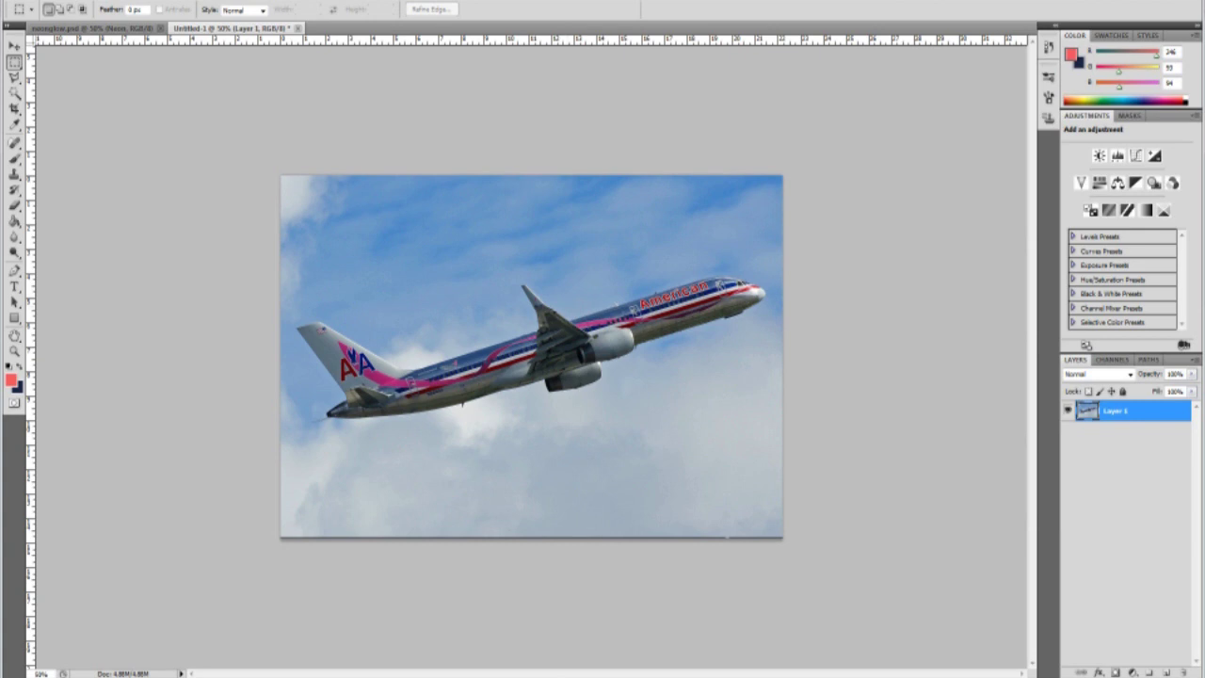
click(14, 93)
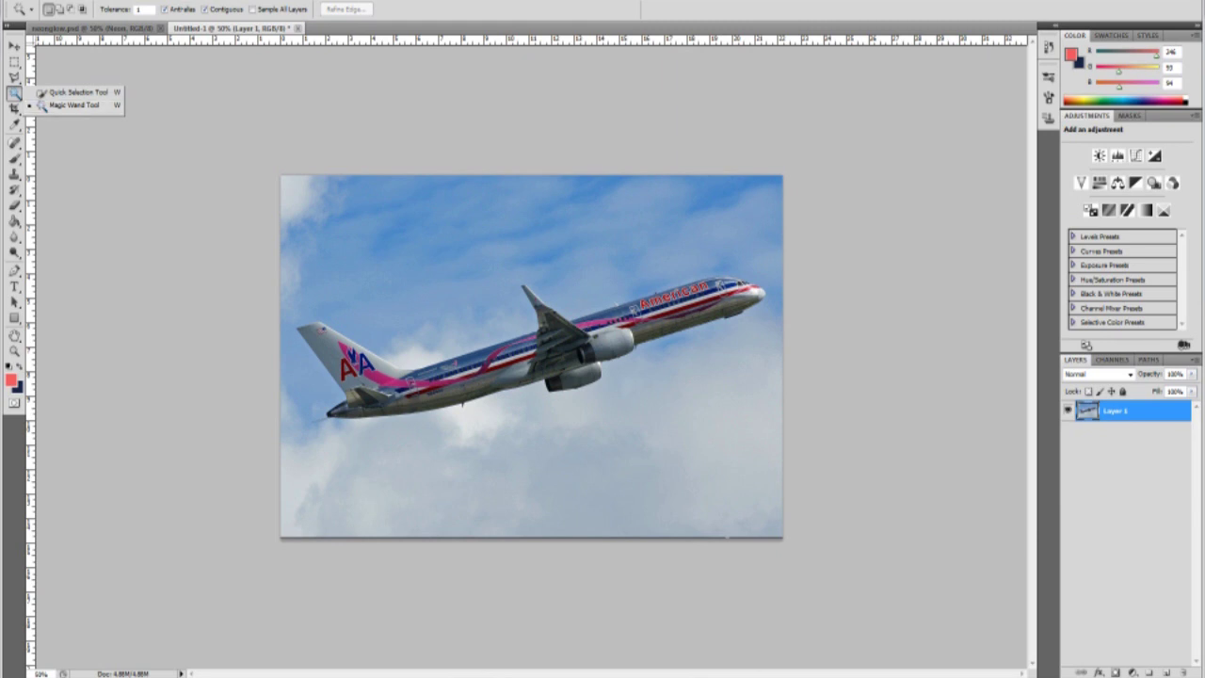
click(74, 105)
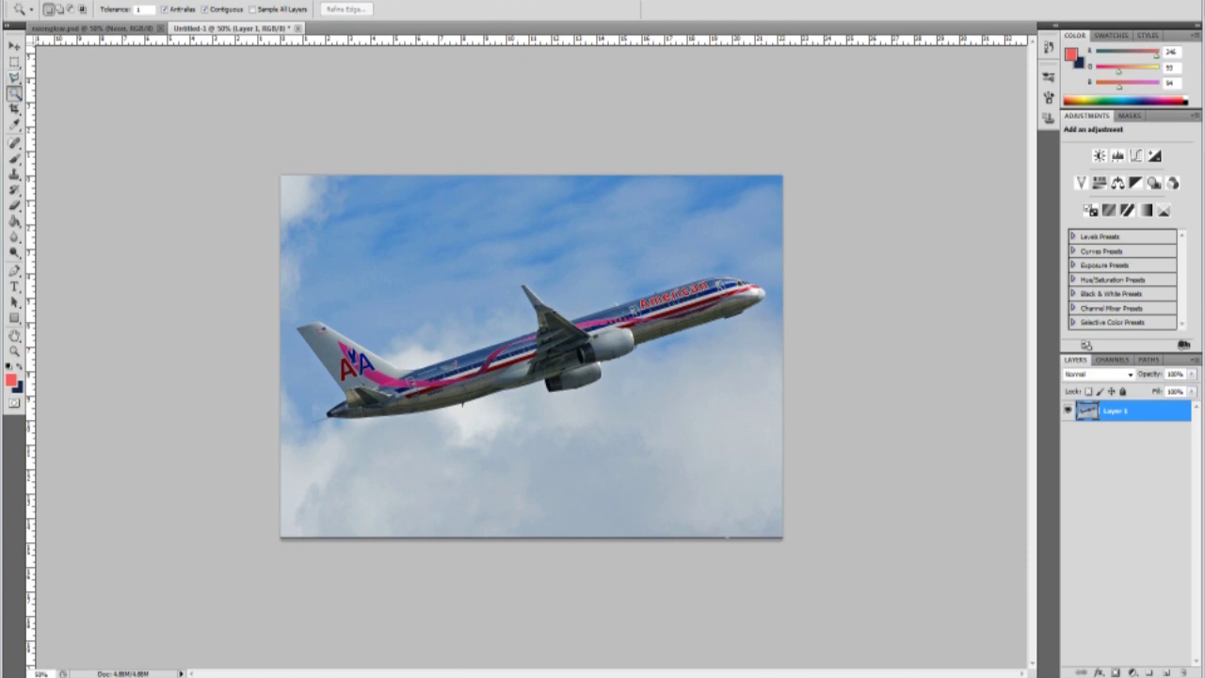
click(15, 78)
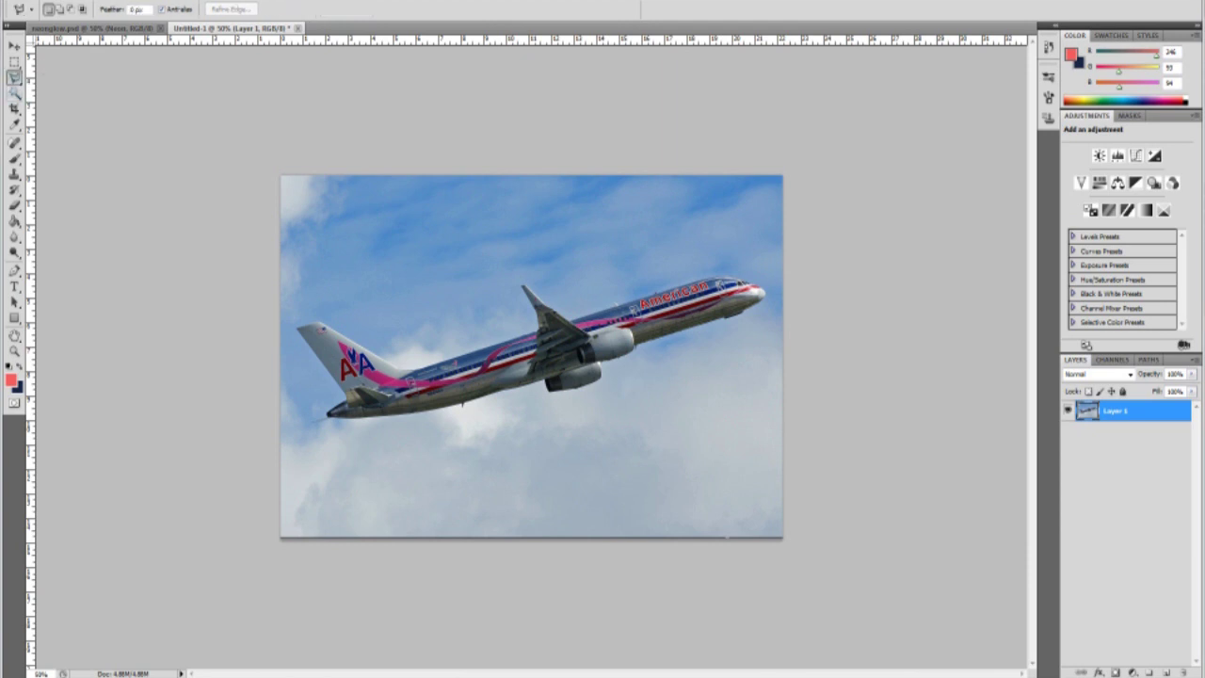
click(14, 270)
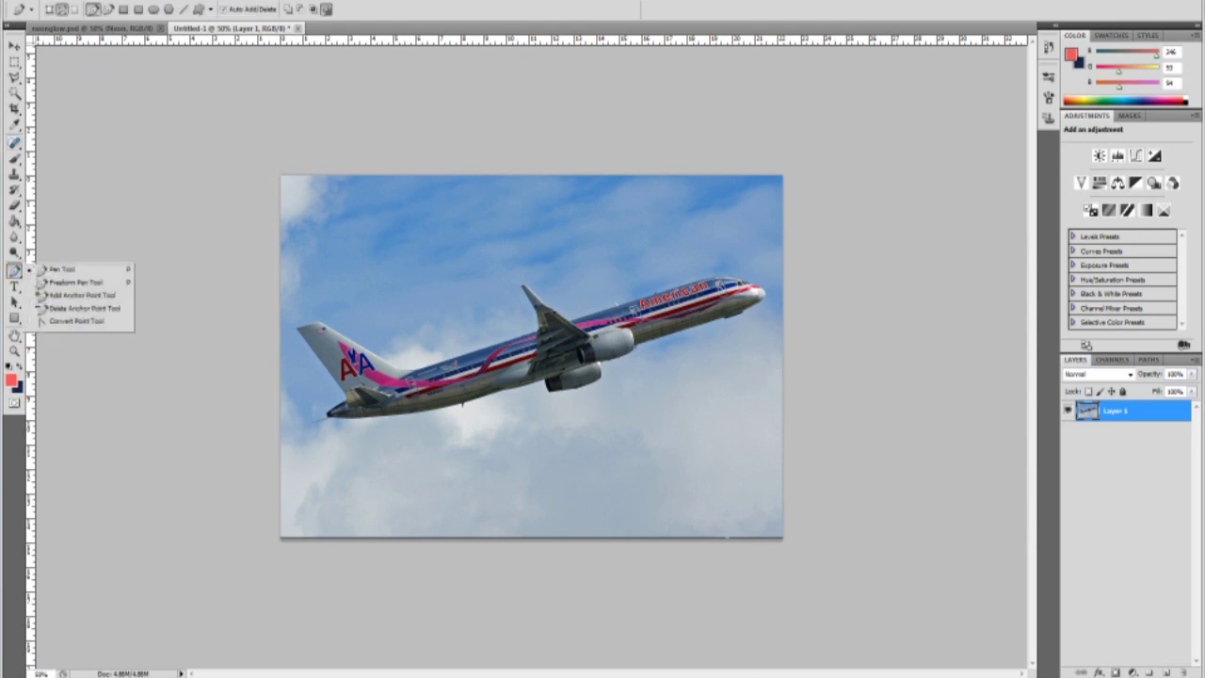
Draw a trial polygonal selection in the sky above the airplane's tail with the Polygonal Lasso tool and deselect it.
click(14, 77)
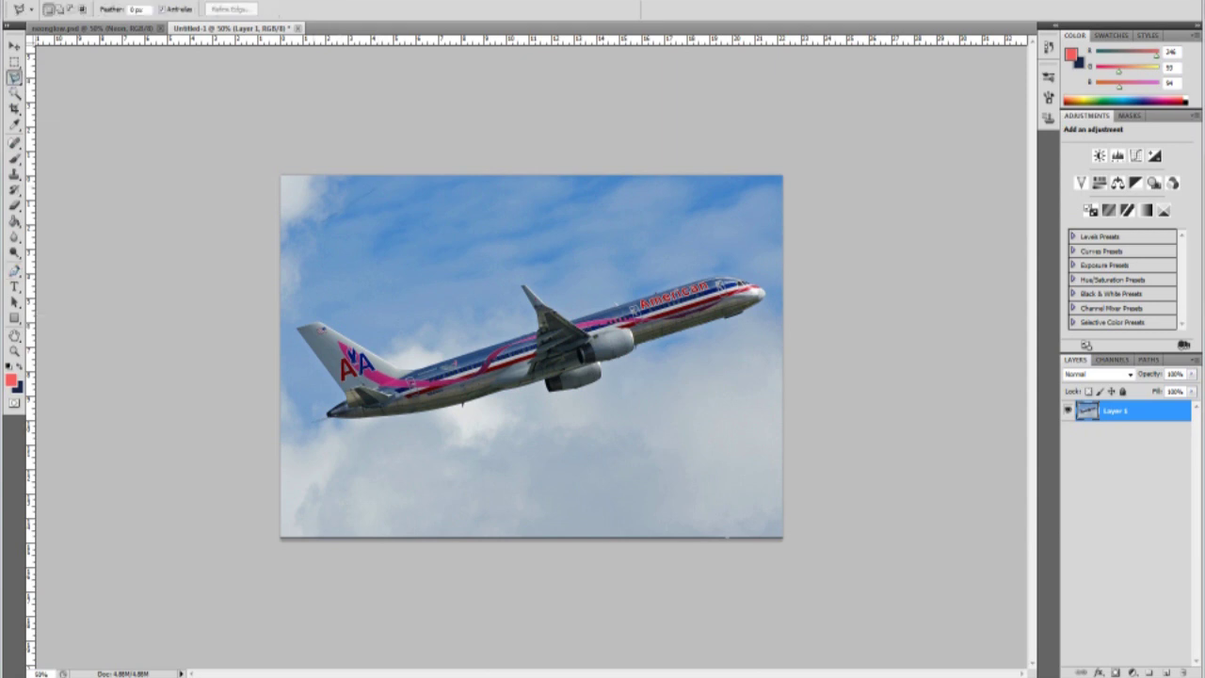
double_click(441, 218)
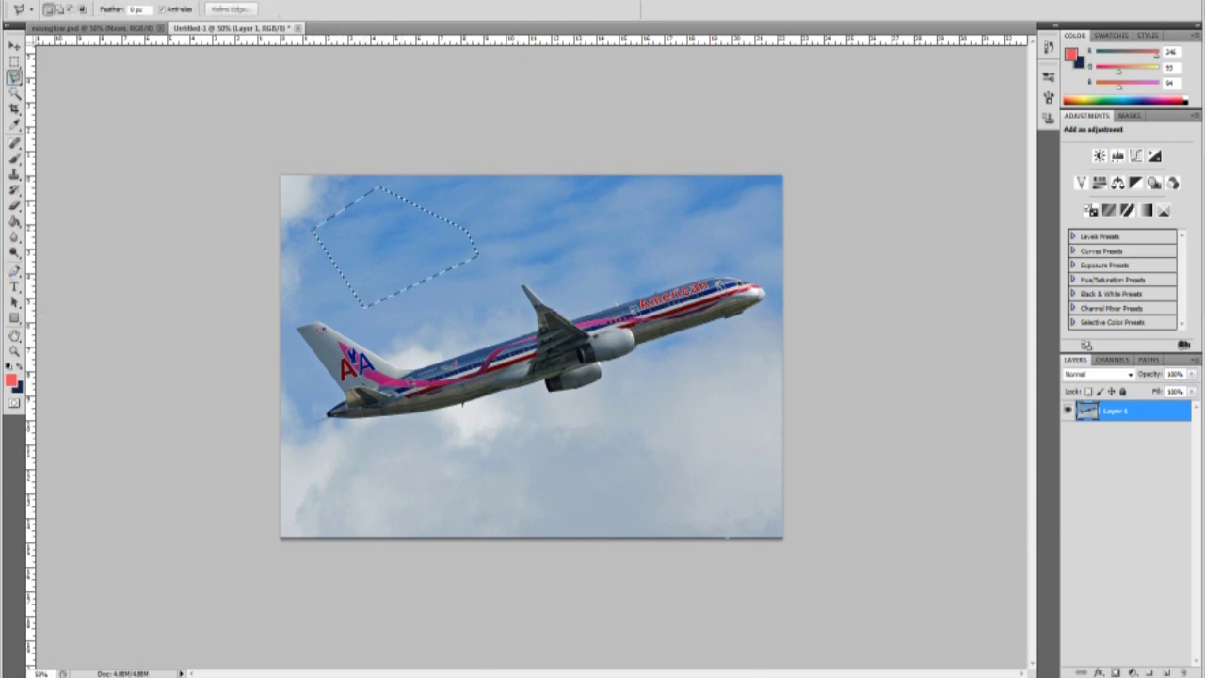
right_click(441, 228)
click(474, 237)
key(ctrl+d)
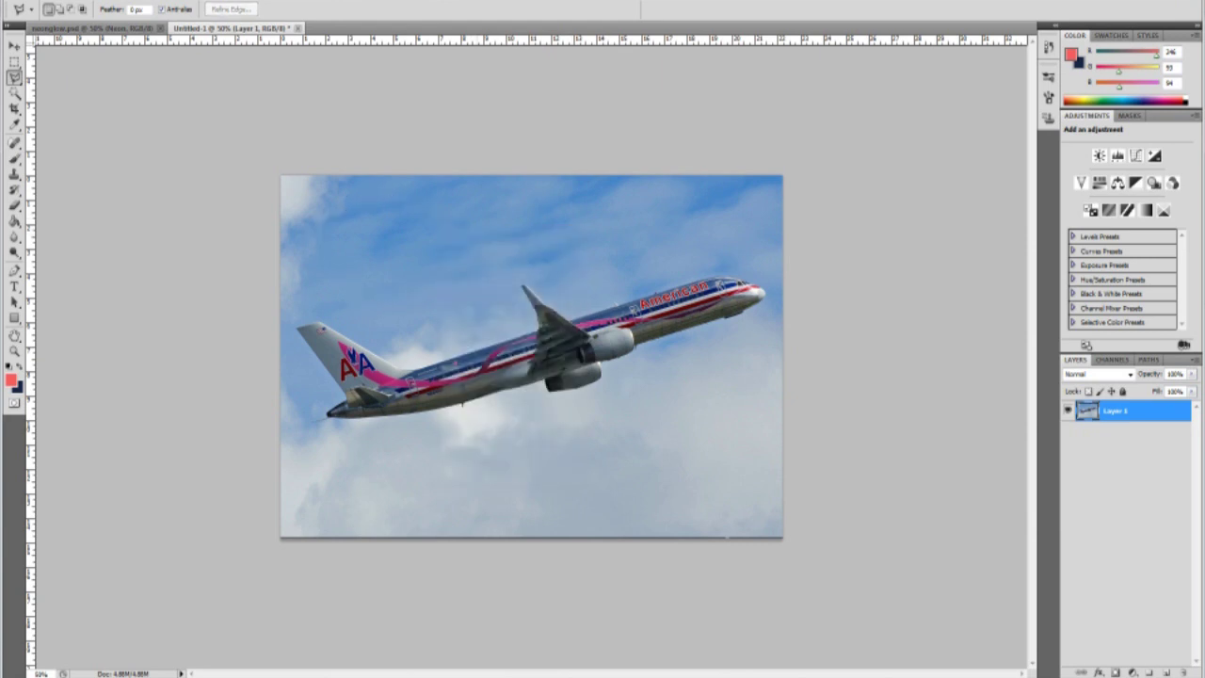
Draw a four-sided Pen tool path in the sky above the airplane's tail and convert it to a selection.
key(p)
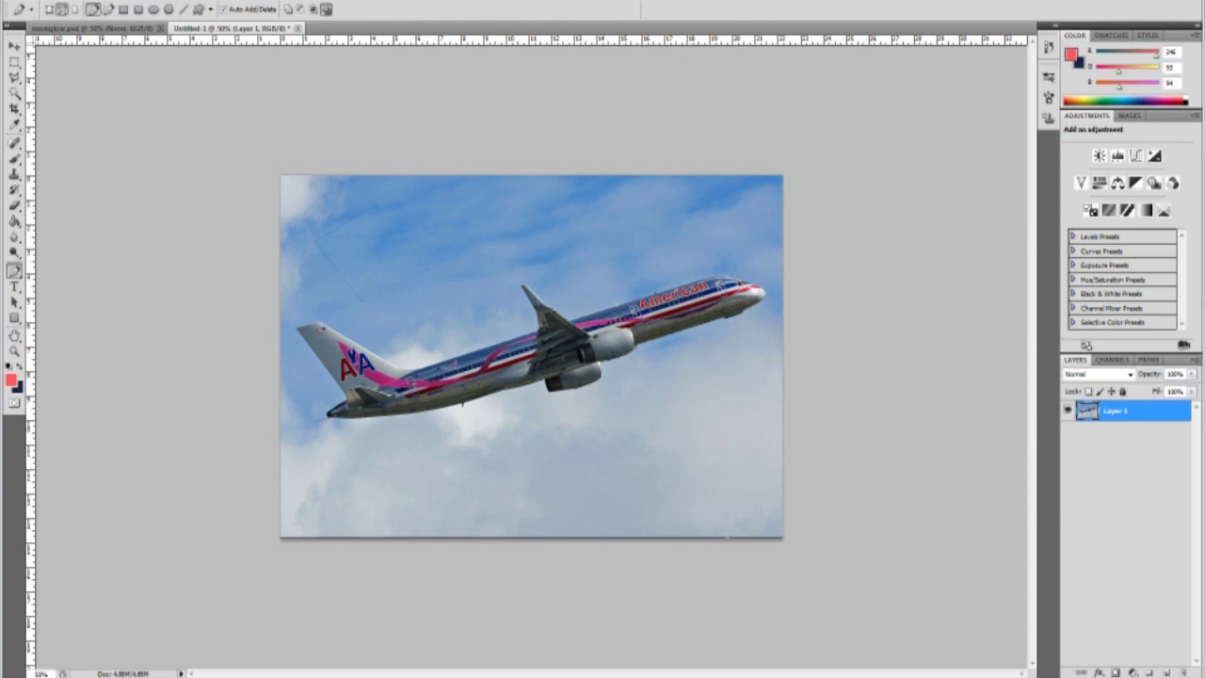
right_click(393, 244)
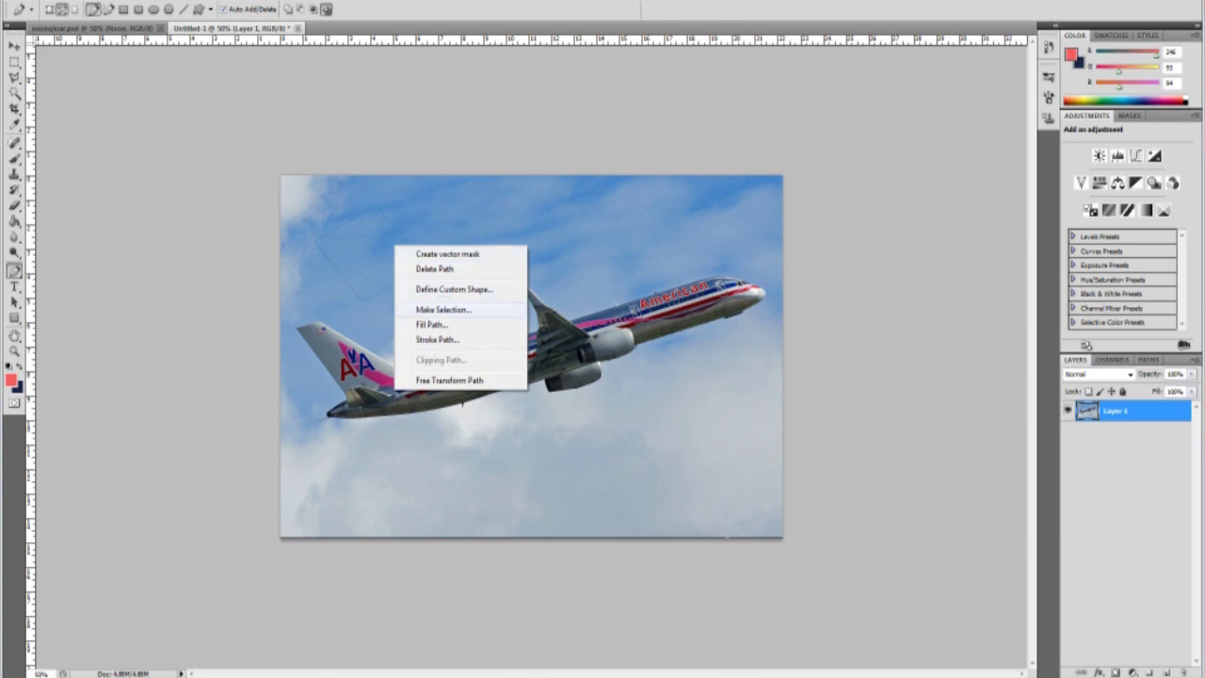
click(442, 309)
key(Return)
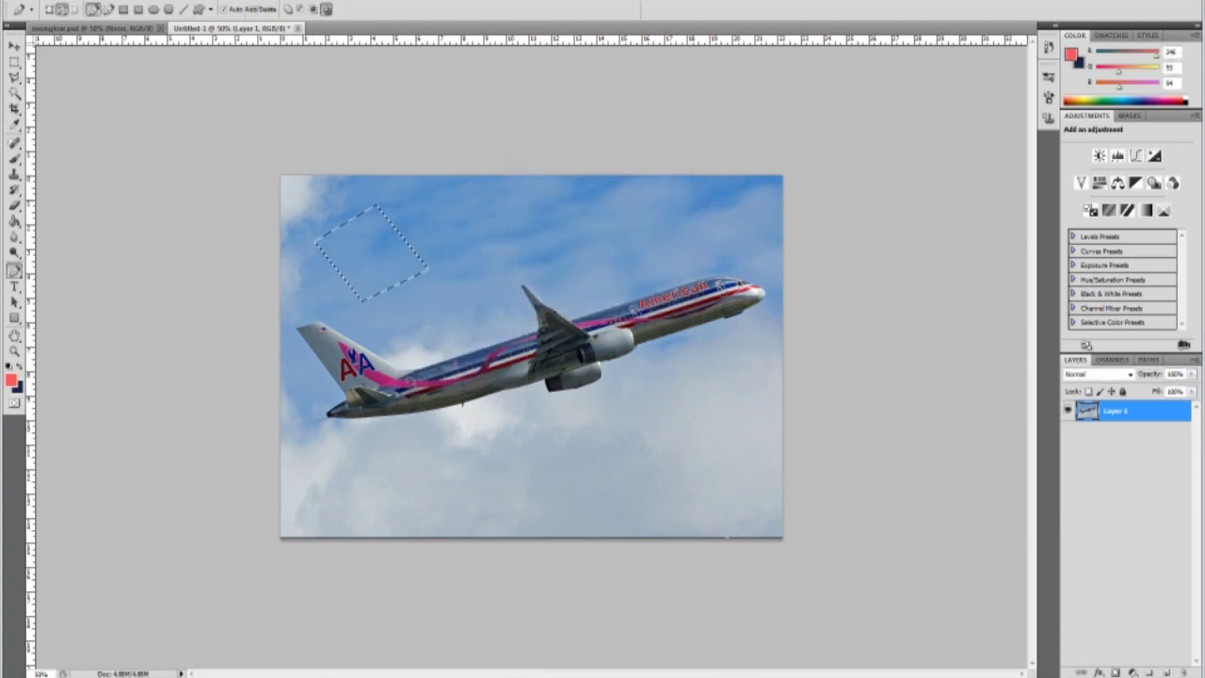
Deselect the trial four-sided selection in the sky.
right_click(369, 229)
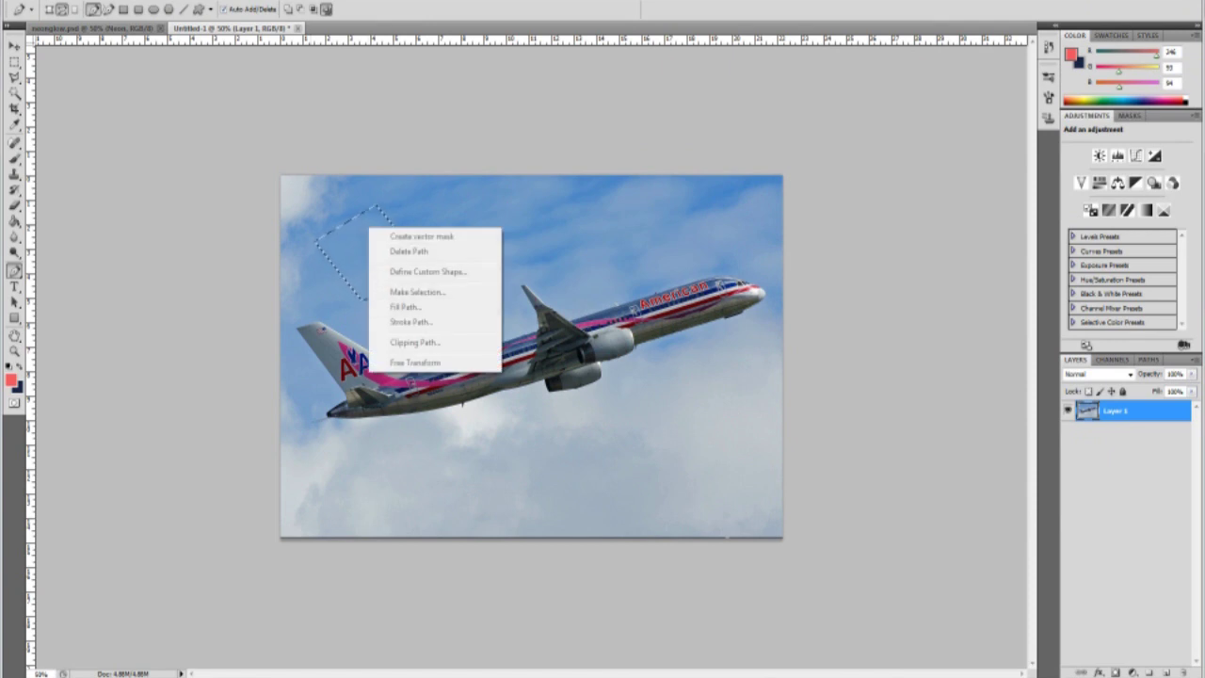
key(Escape)
right_click(371, 243)
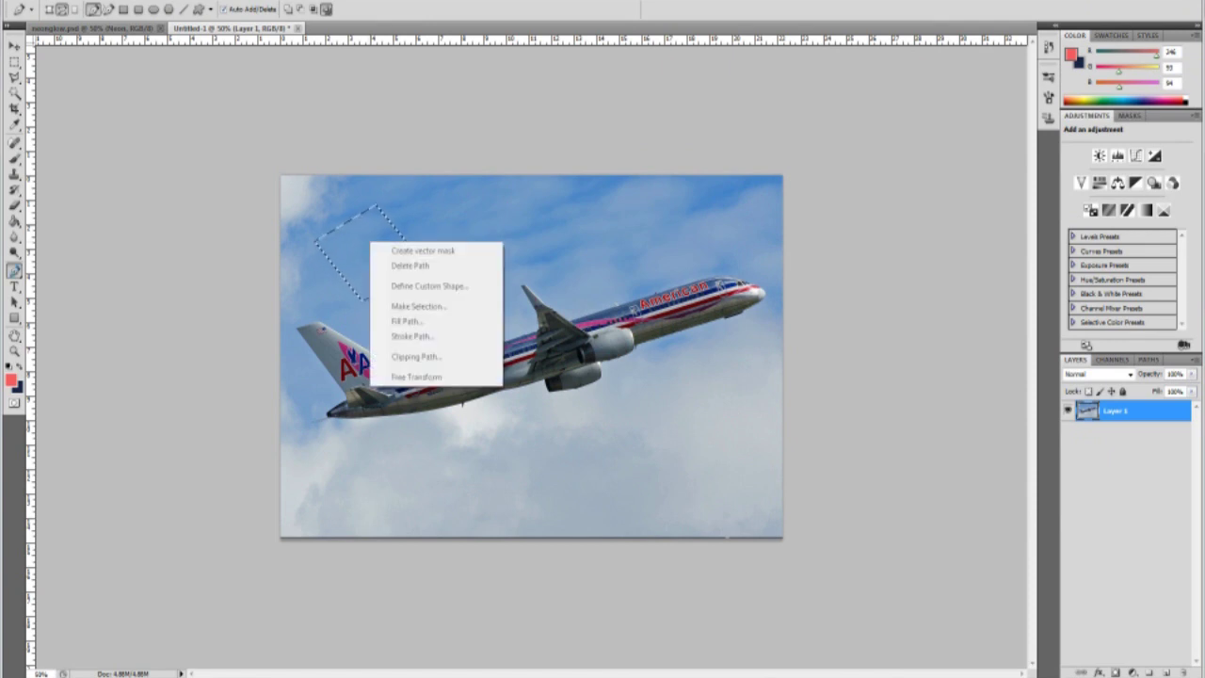
key(Escape)
click(14, 78)
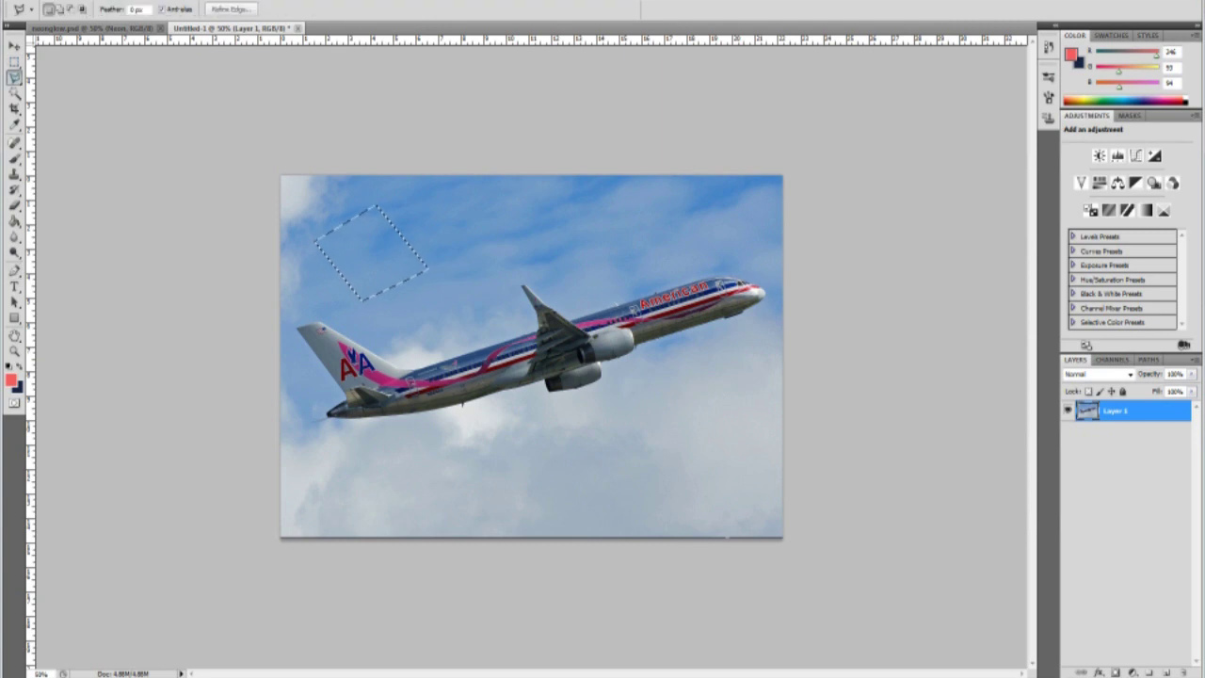
right_click(345, 236)
click(369, 244)
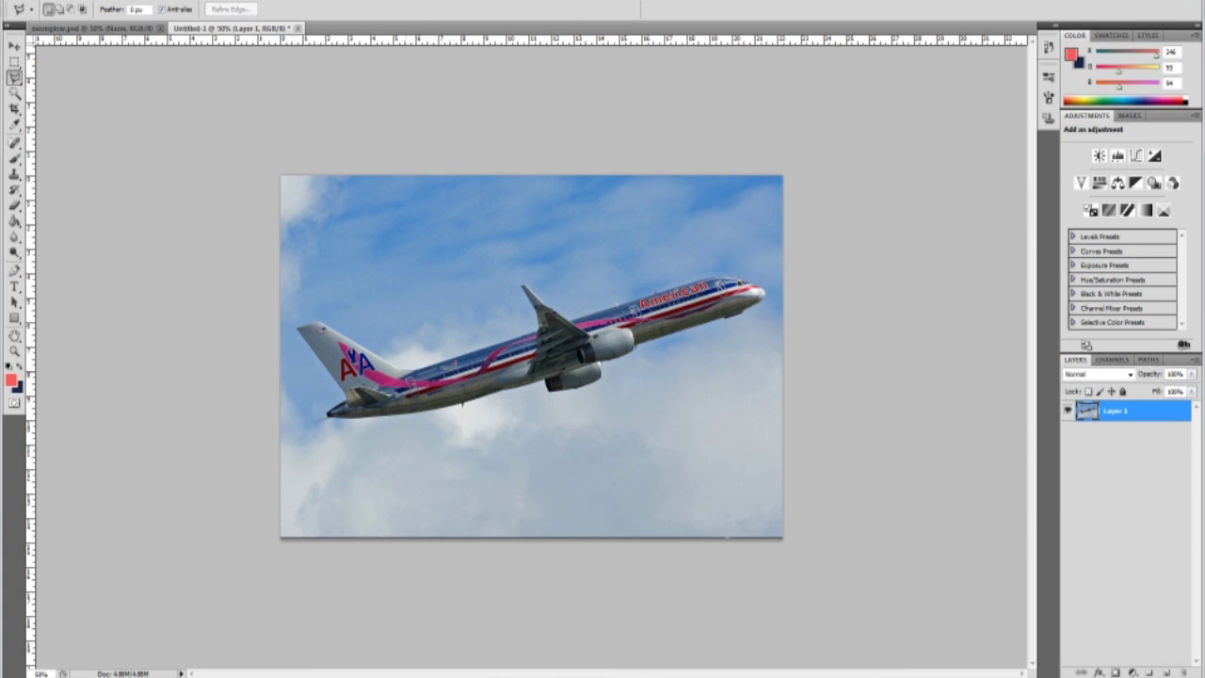
Trace around the whole airplane with the Polygonal Lasso tool and close the outline into a selection.
click(392, 1)
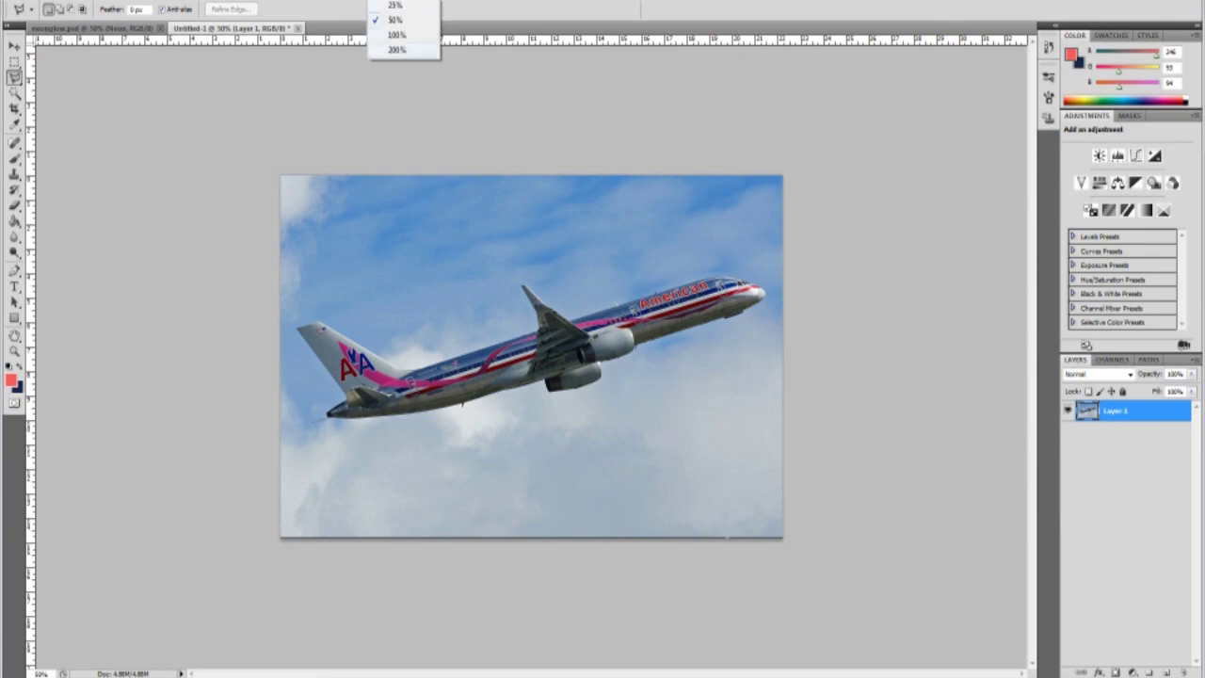
click(396, 49)
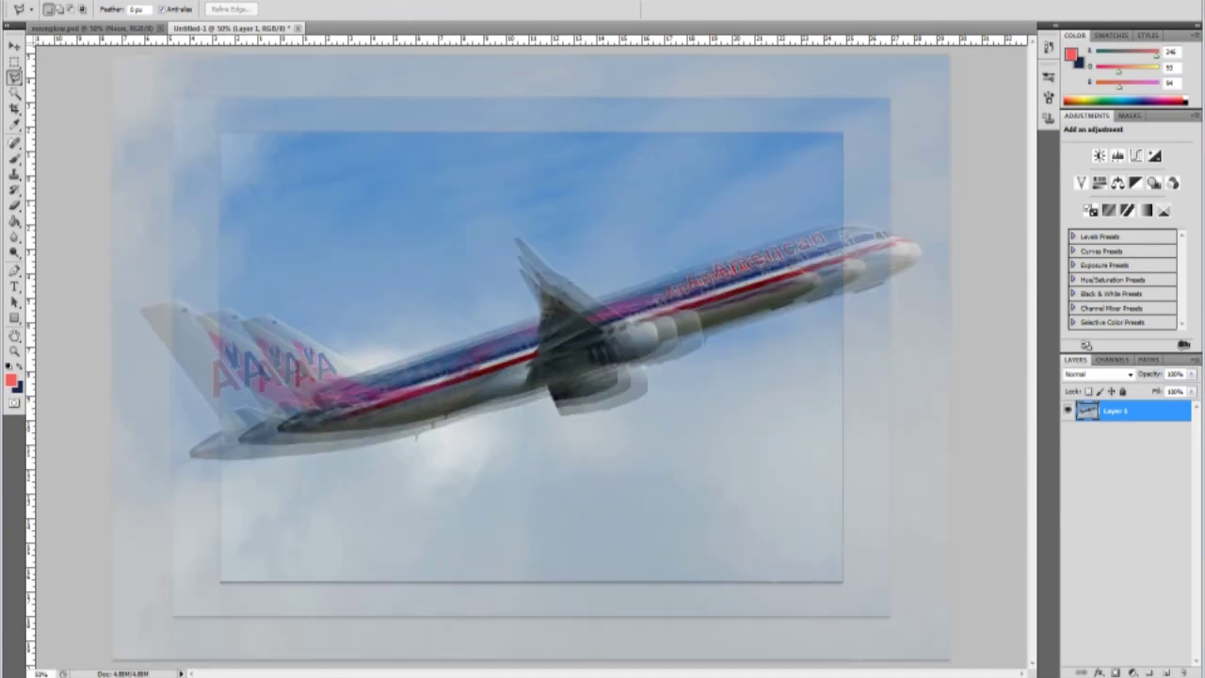
drag(605, 674, 529, 674)
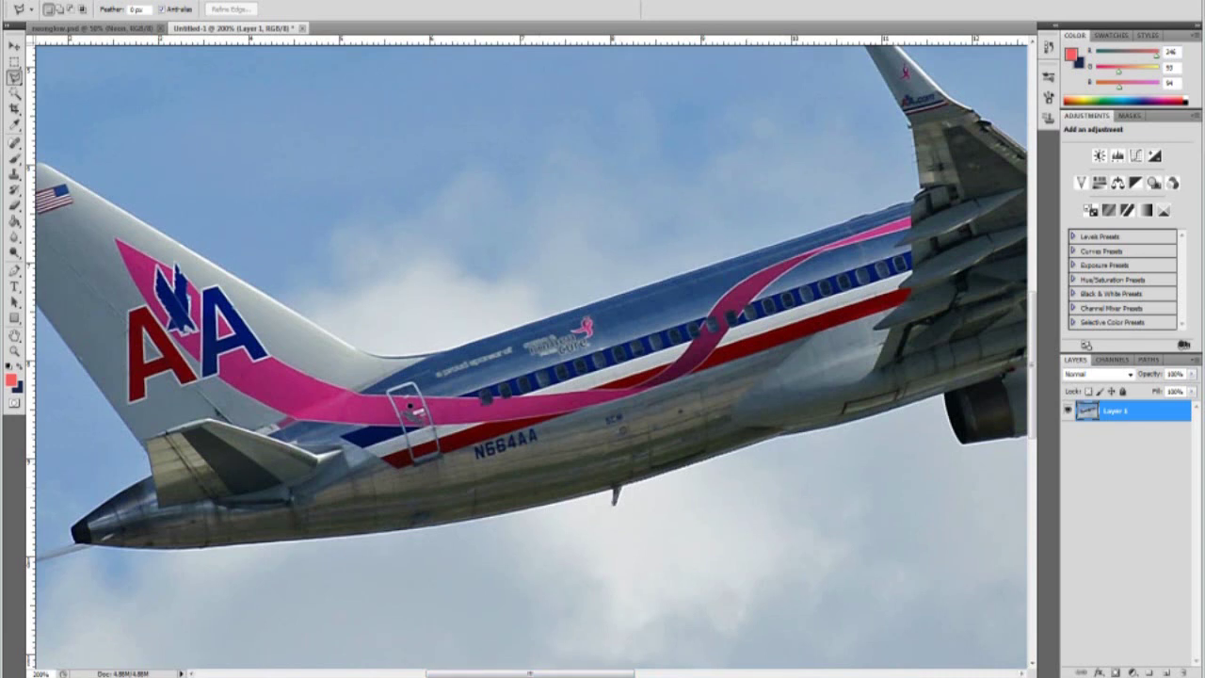
scroll(532, 357, left, 3)
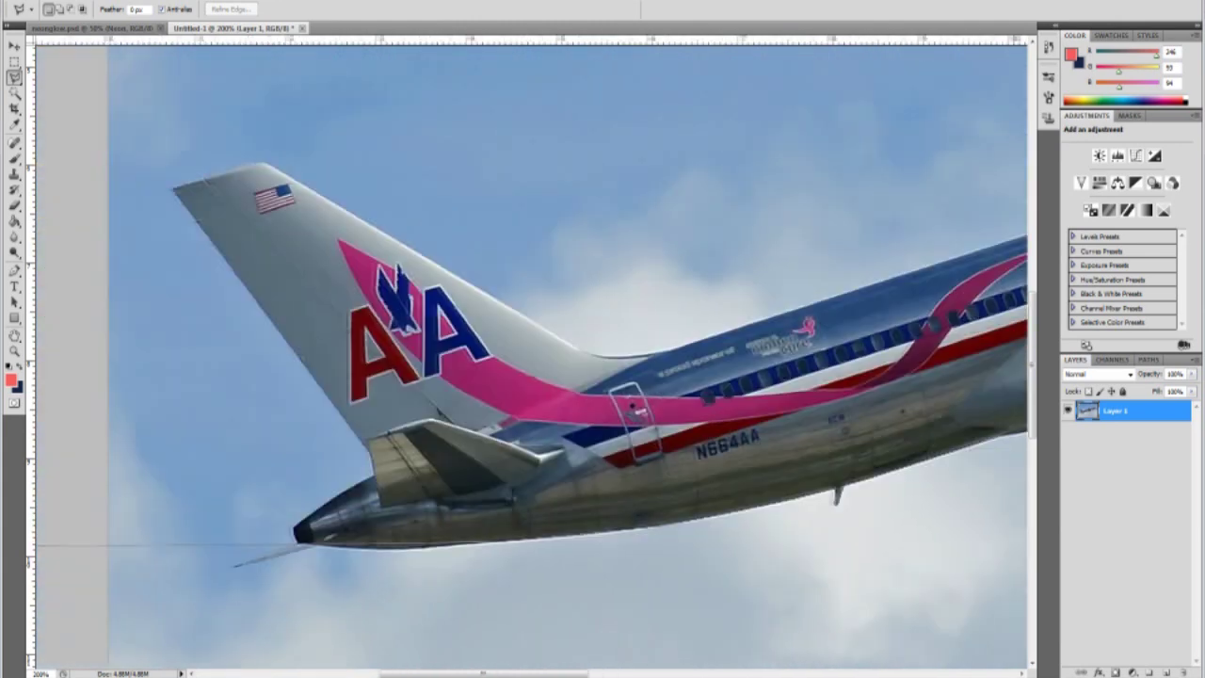
key(Return)
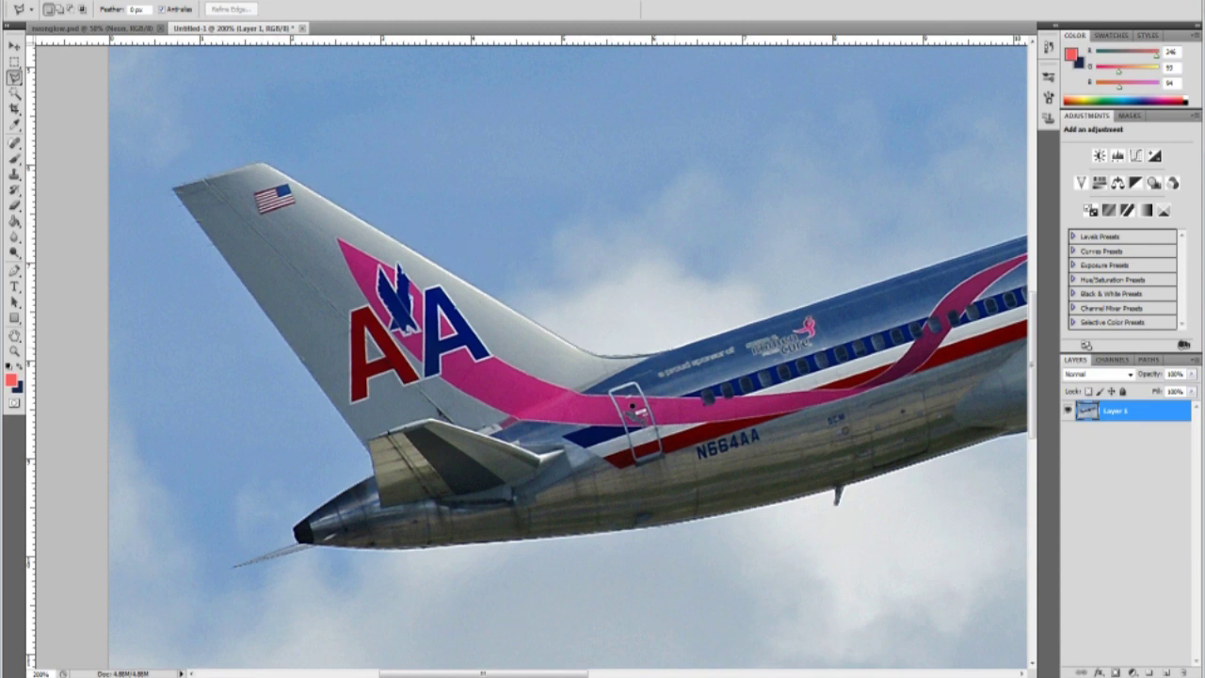
scroll(532, 352, right, 5)
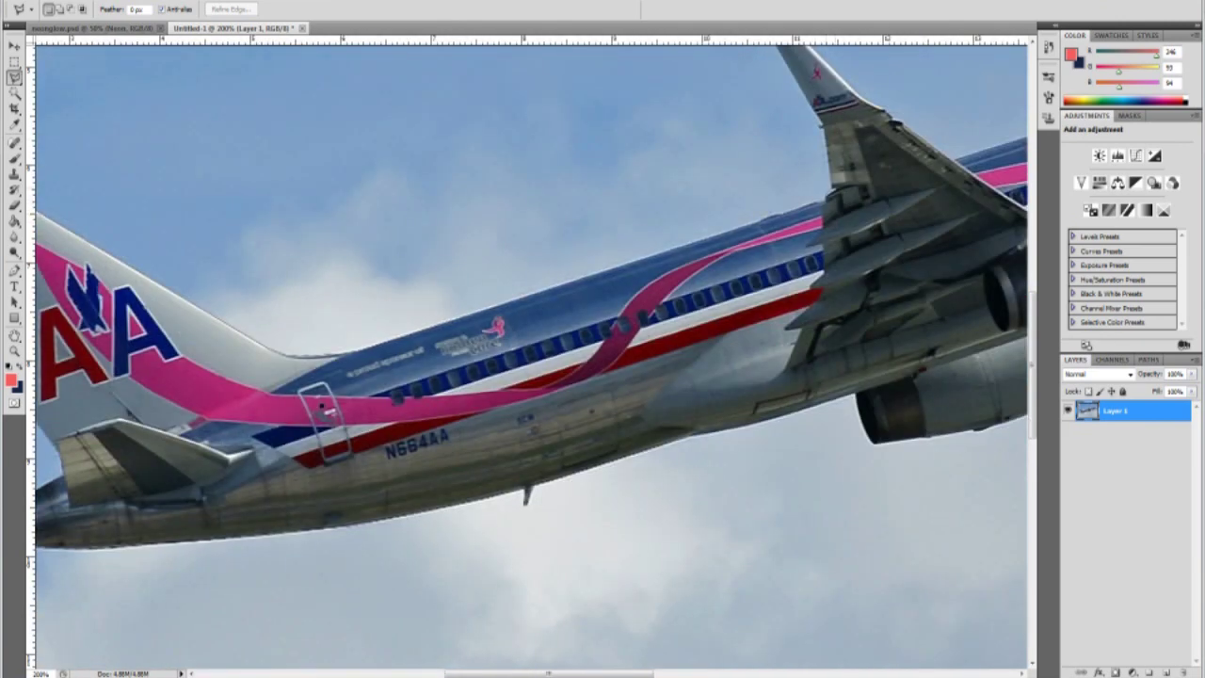
scroll(532, 358, up, 3)
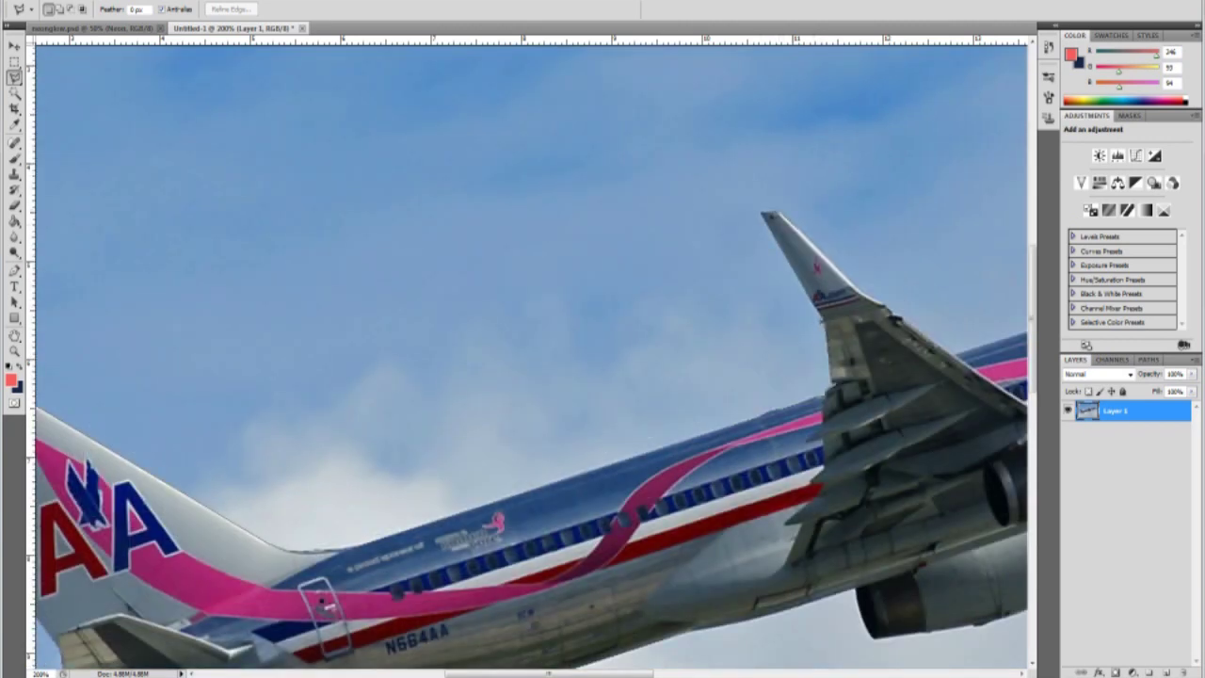
scroll(994, 287, right, 3)
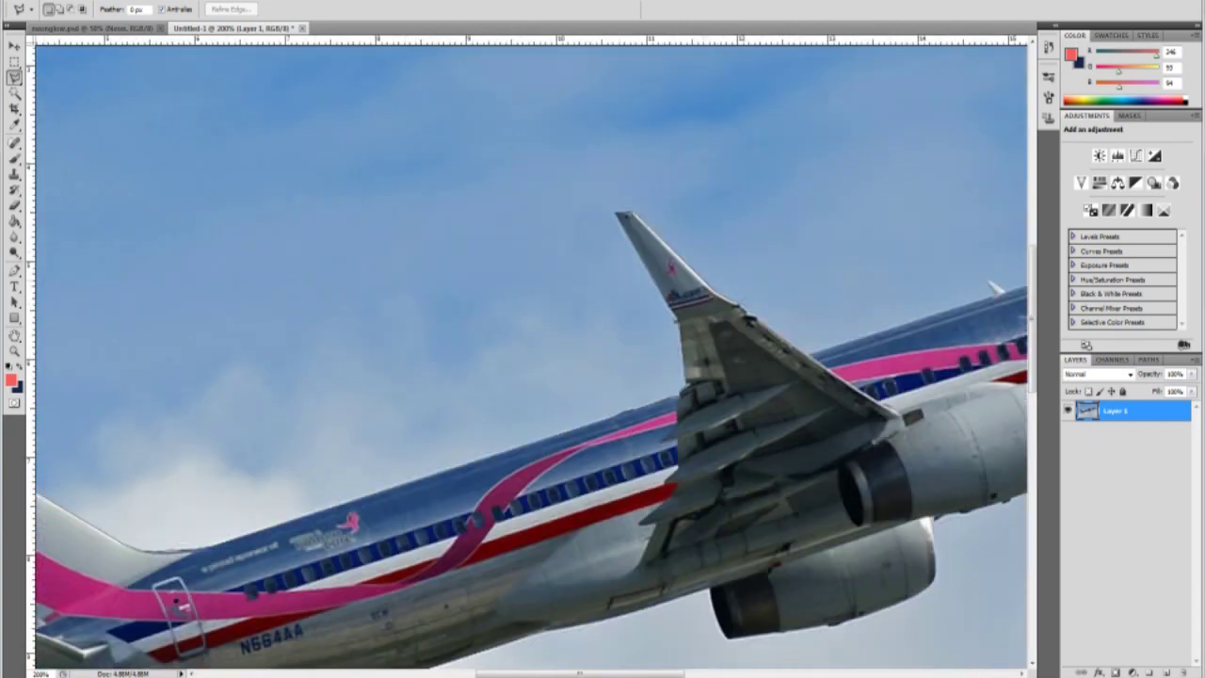
scroll(800, 325, right, 5)
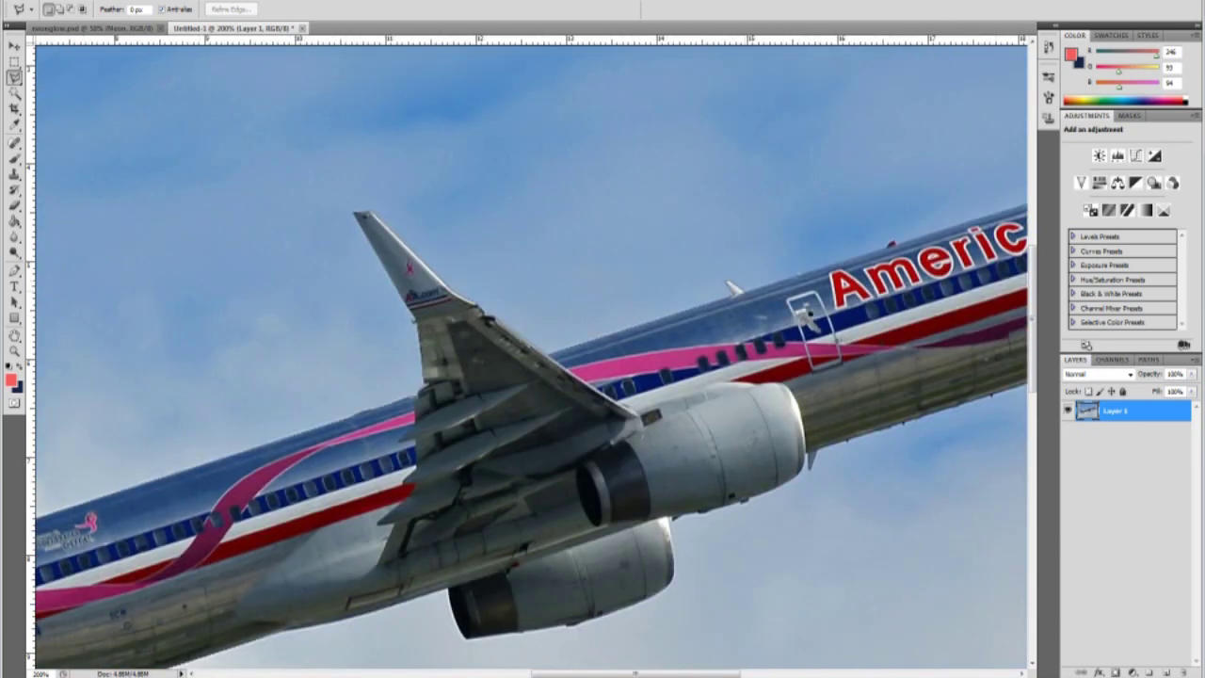
scroll(532, 357, right, 3)
scroll(532, 357, right, 3)
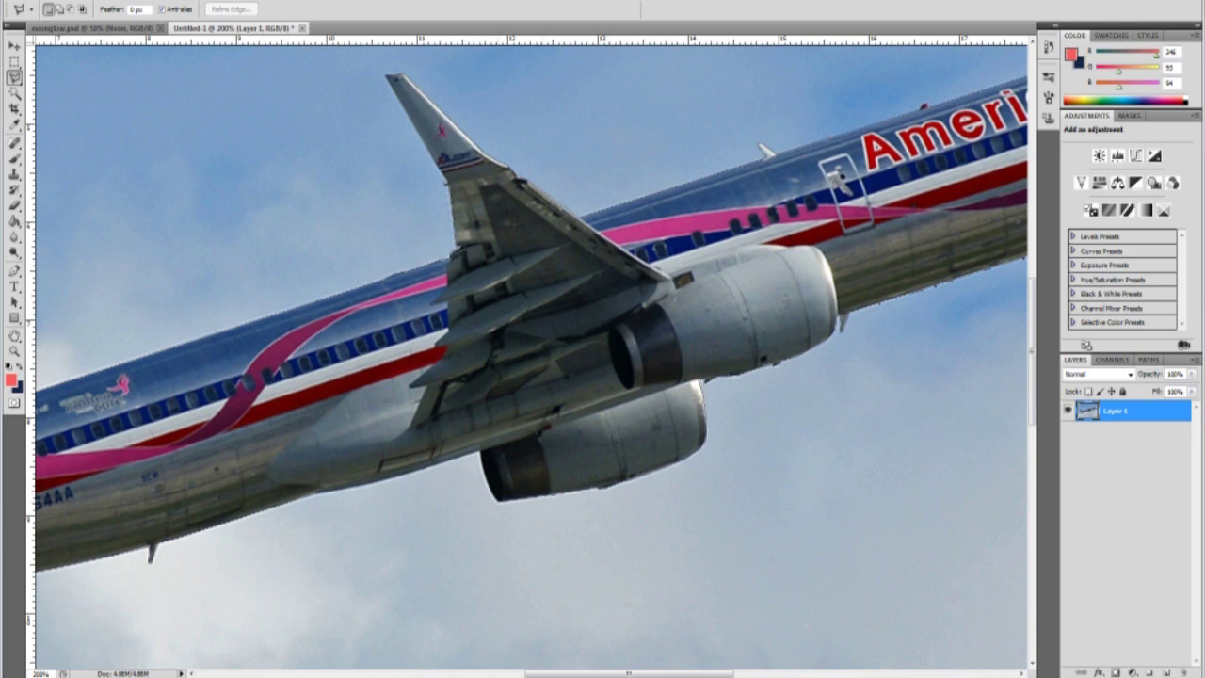
key(Return)
key(ctrl+minus)
key(ctrl+minus)
key(ctrl+minus)
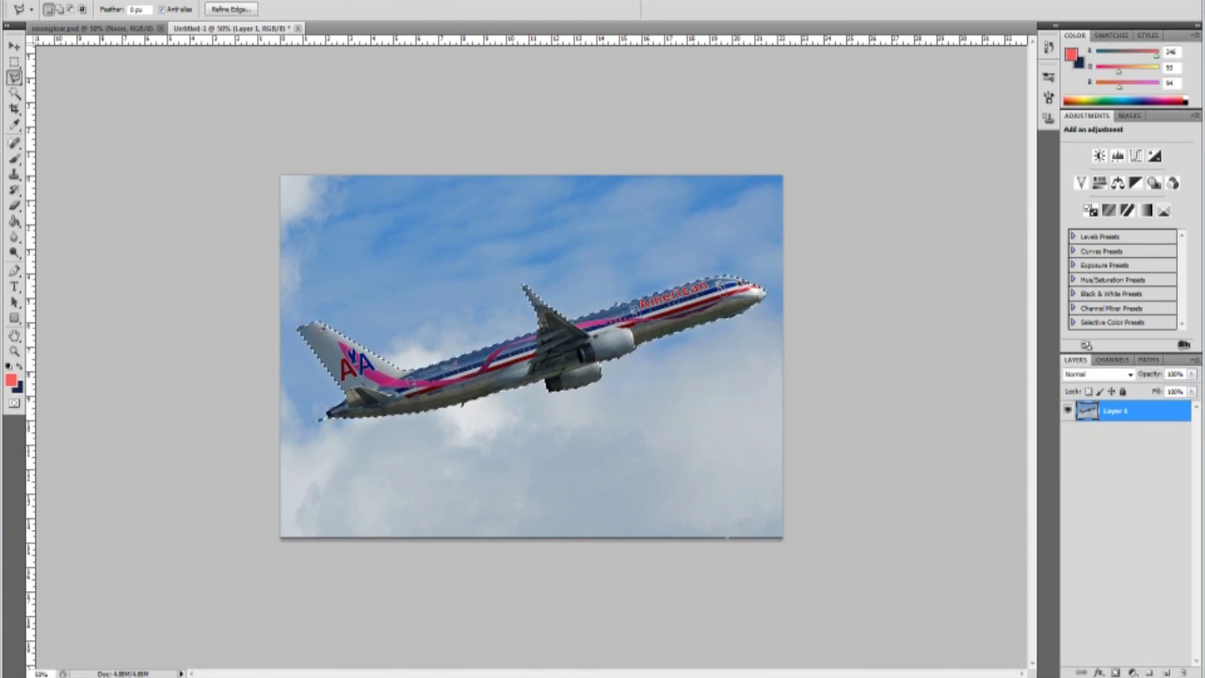
Copy the selected airplane to a new layer and hide the original photo layer, Layer 1.
key(ctrl+j)
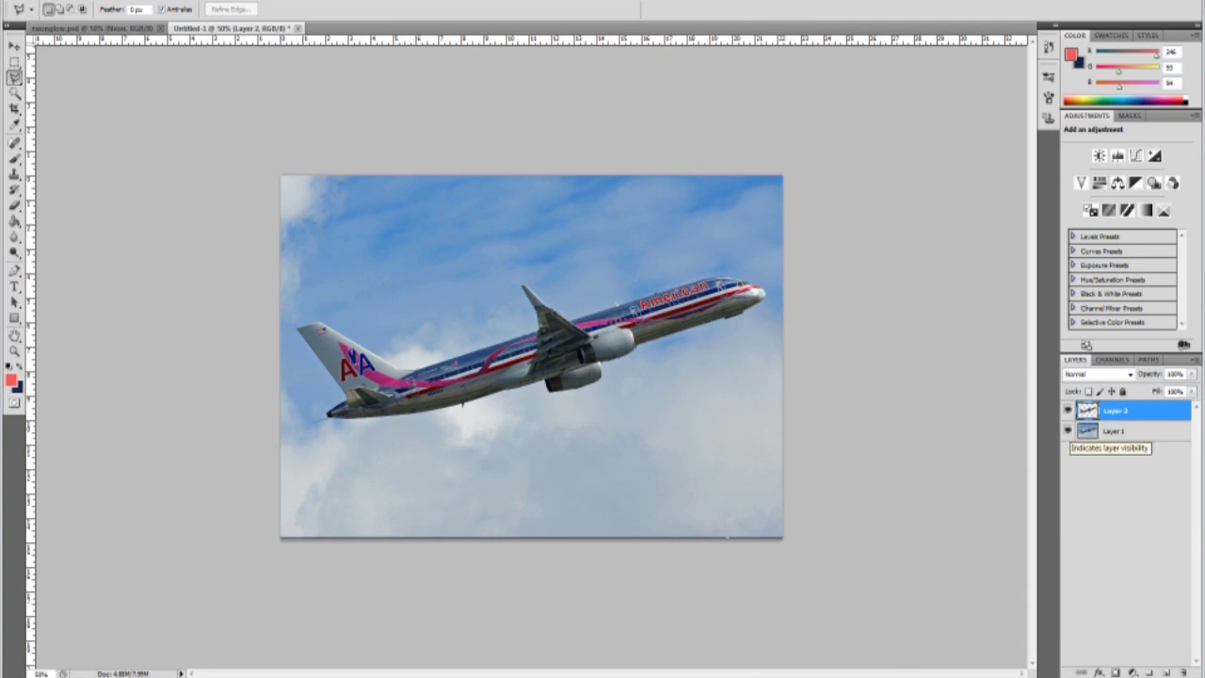
click(1068, 431)
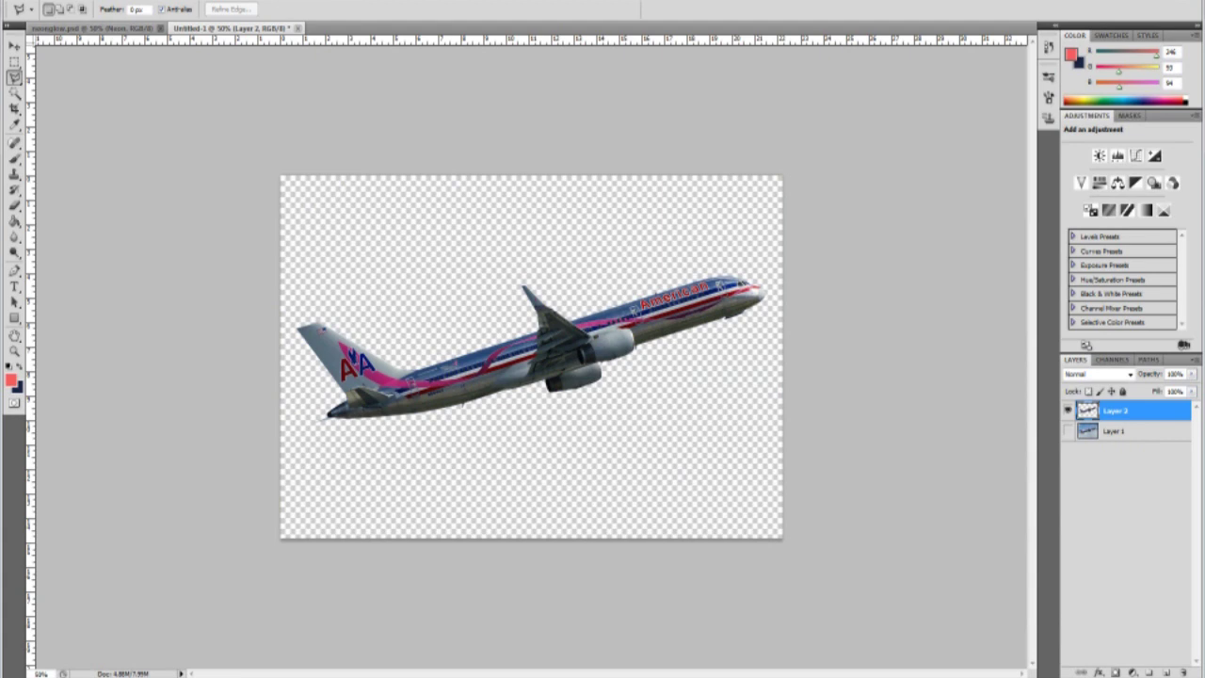
Move the cut-out airplane slightly up and compare it with the original by toggling Layer 1, leaving that layer hidden.
key(v)
mouse_move(532, 348)
mouse_down()
mouse_move(517, 339)
mouse_move(530, 339)
mouse_up()
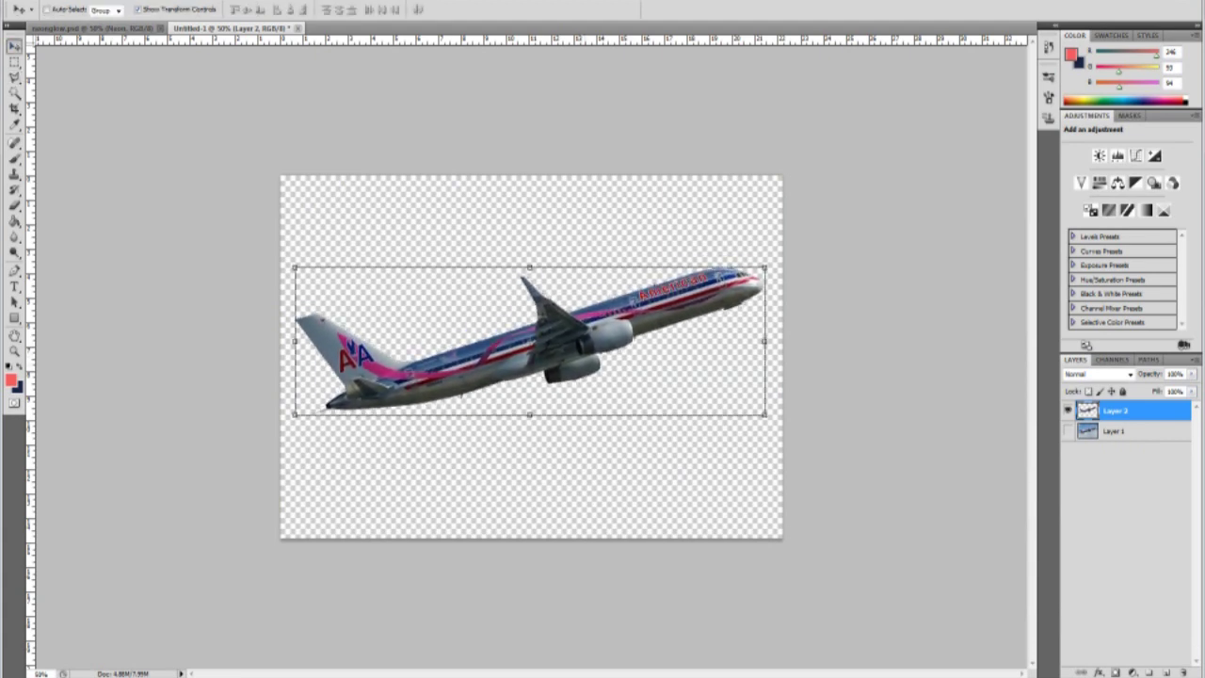
click(1067, 430)
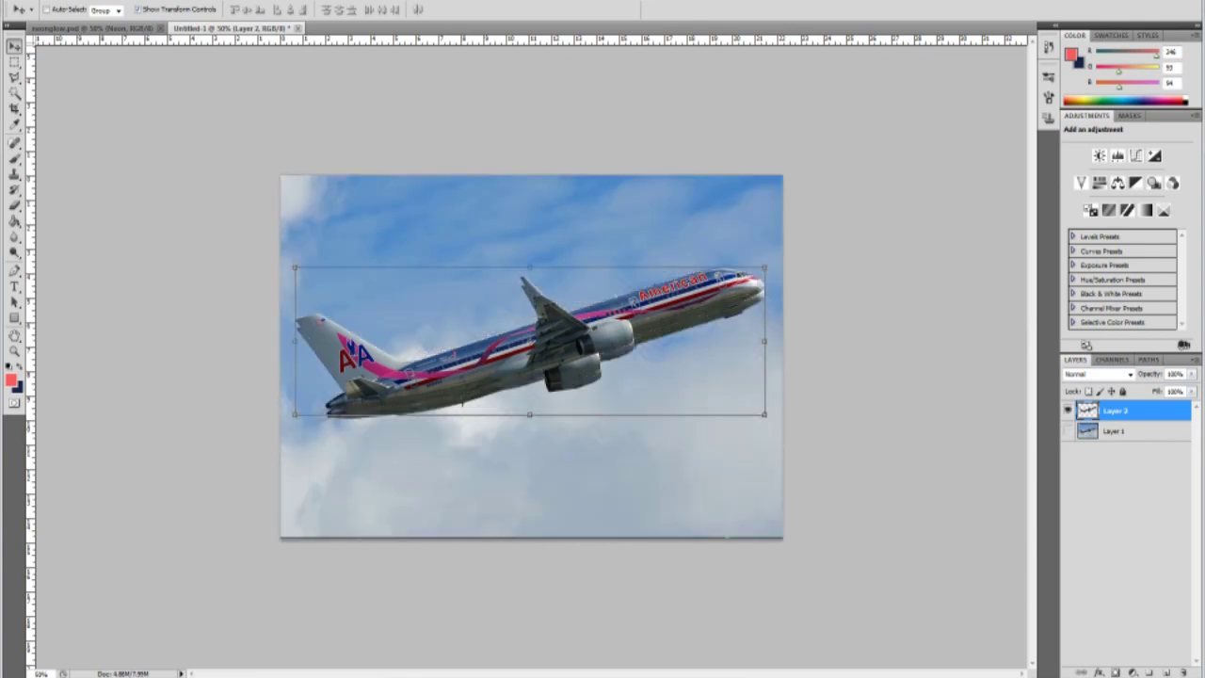
click(1067, 430)
click(1067, 431)
click(1068, 431)
Select the transparent background around the airplane with the Magic Wand tool and invert the selection to the airplane.
key(w)
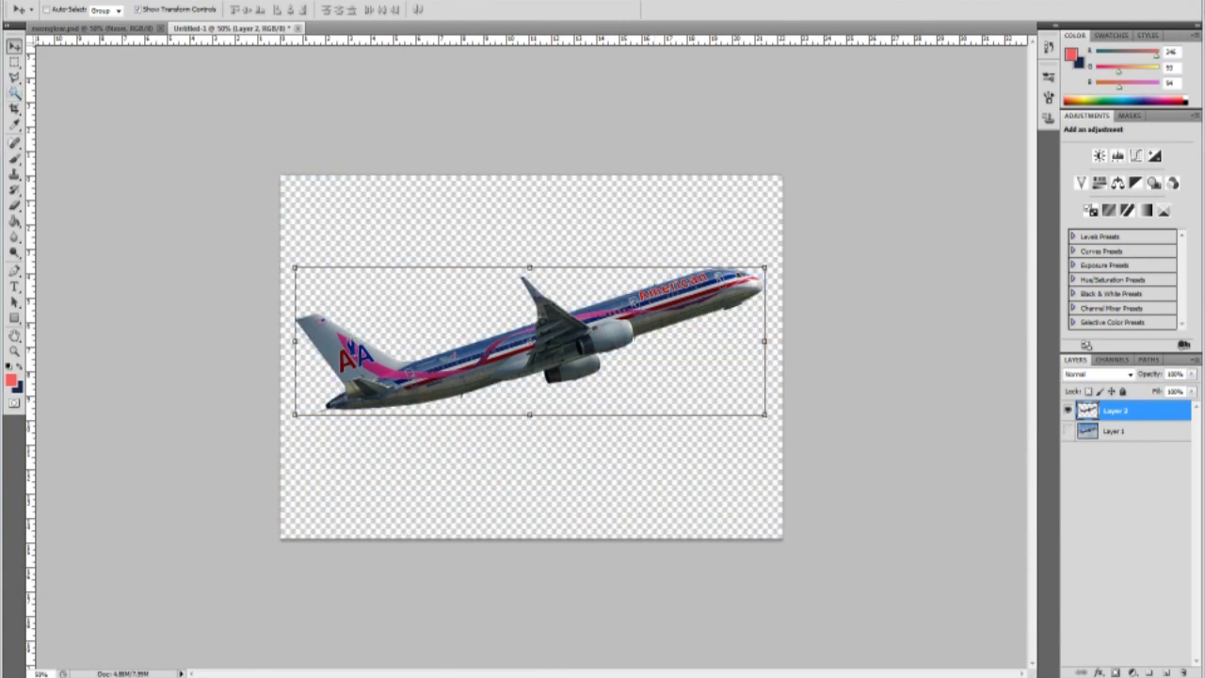
click(584, 424)
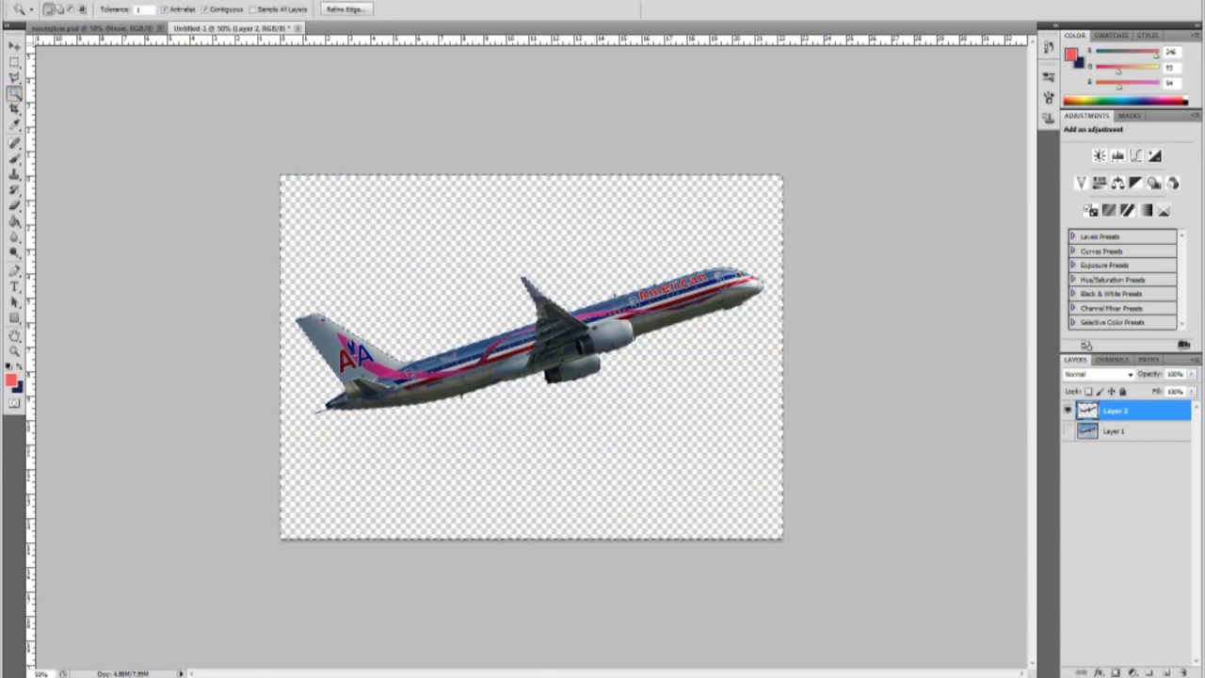
right_click(553, 353)
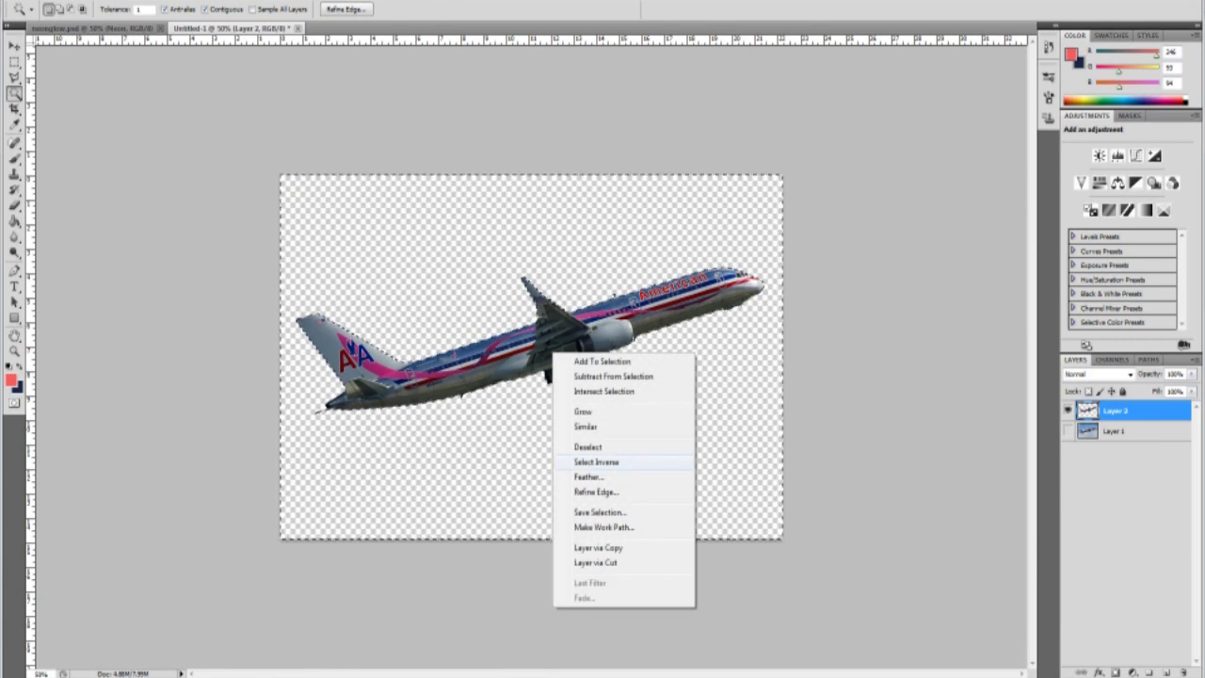
click(596, 461)
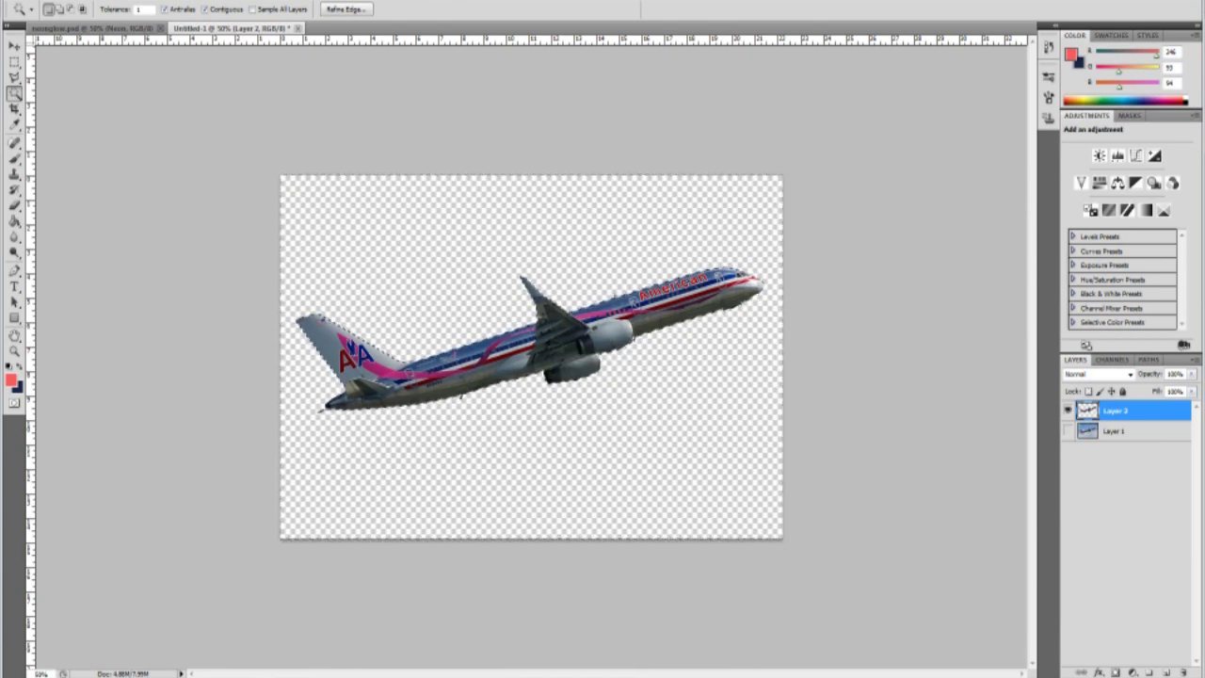
Refine the edge of the airplane selection with Smart Radius enabled, keeping the output as a selection.
key(ctrl+alt+r)
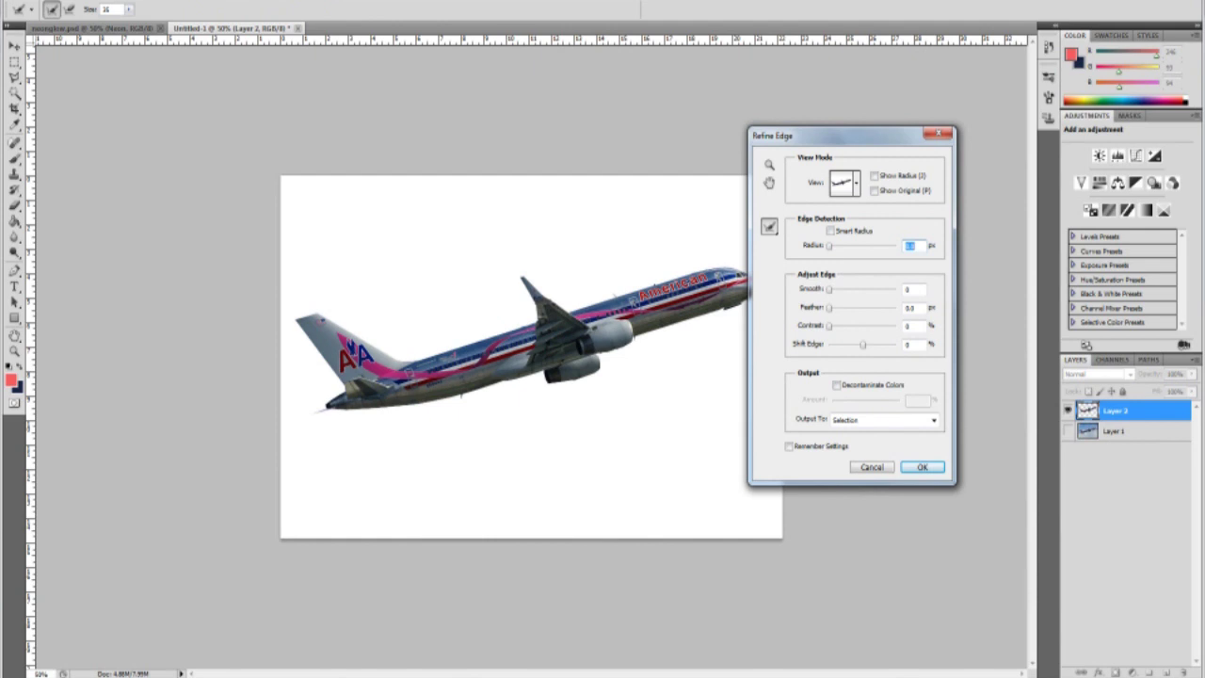
click(831, 231)
key(Tab)
key(Tab)
key(Up)
key(Return)
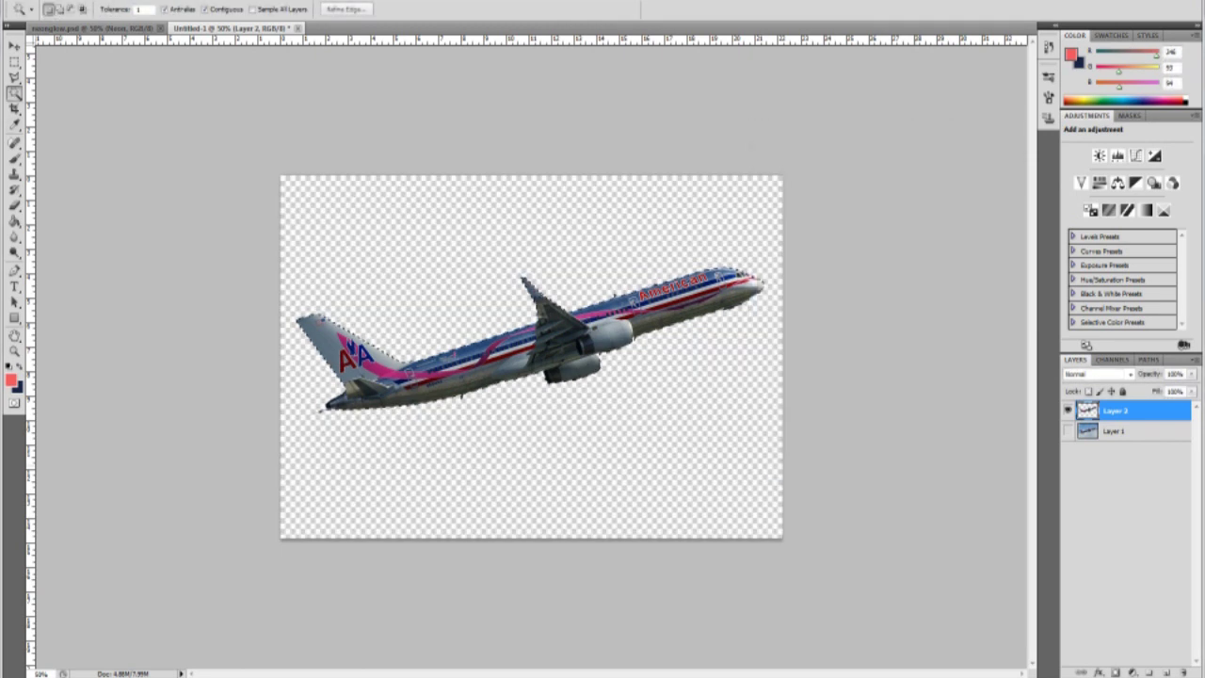
Deselect the airplane, keeping Layer 1 hidden.
click(1068, 431)
click(1068, 431)
key(v)
click(466, 347)
right_click(466, 347)
key(Escape)
right_click(415, 383)
click(14, 63)
right_click(479, 363)
click(514, 372)
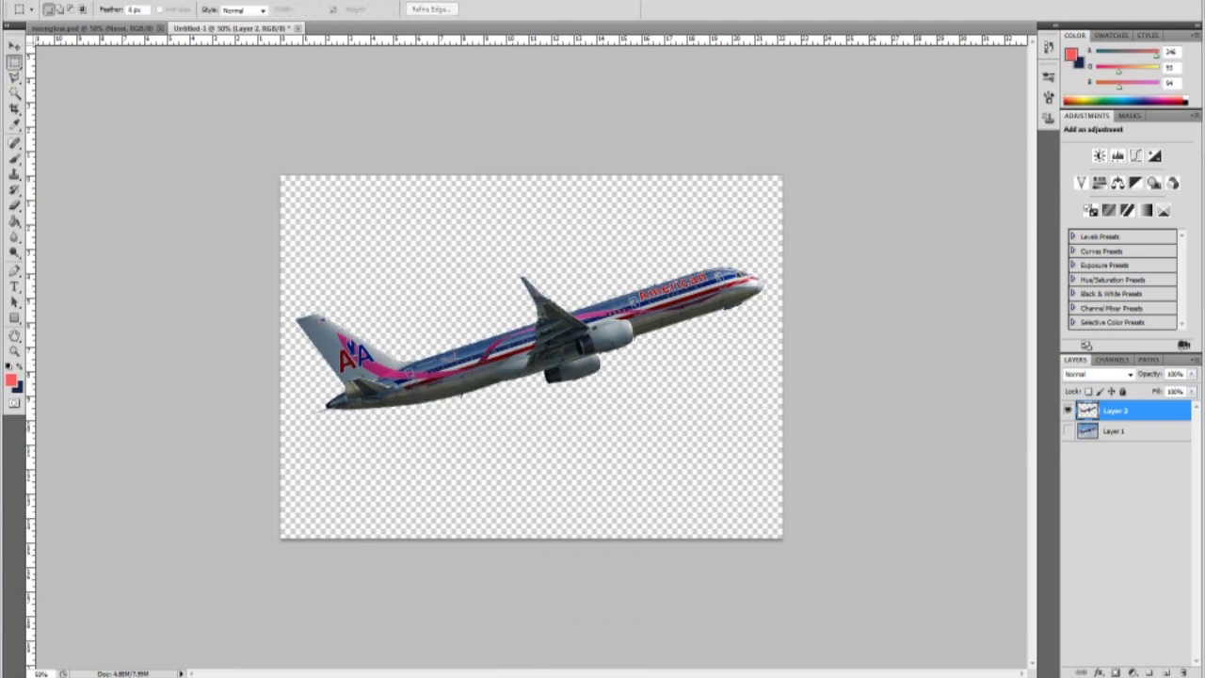
Move the cut-out airplane on Layer 2 slightly further up on the transparent canvas.
key(v)
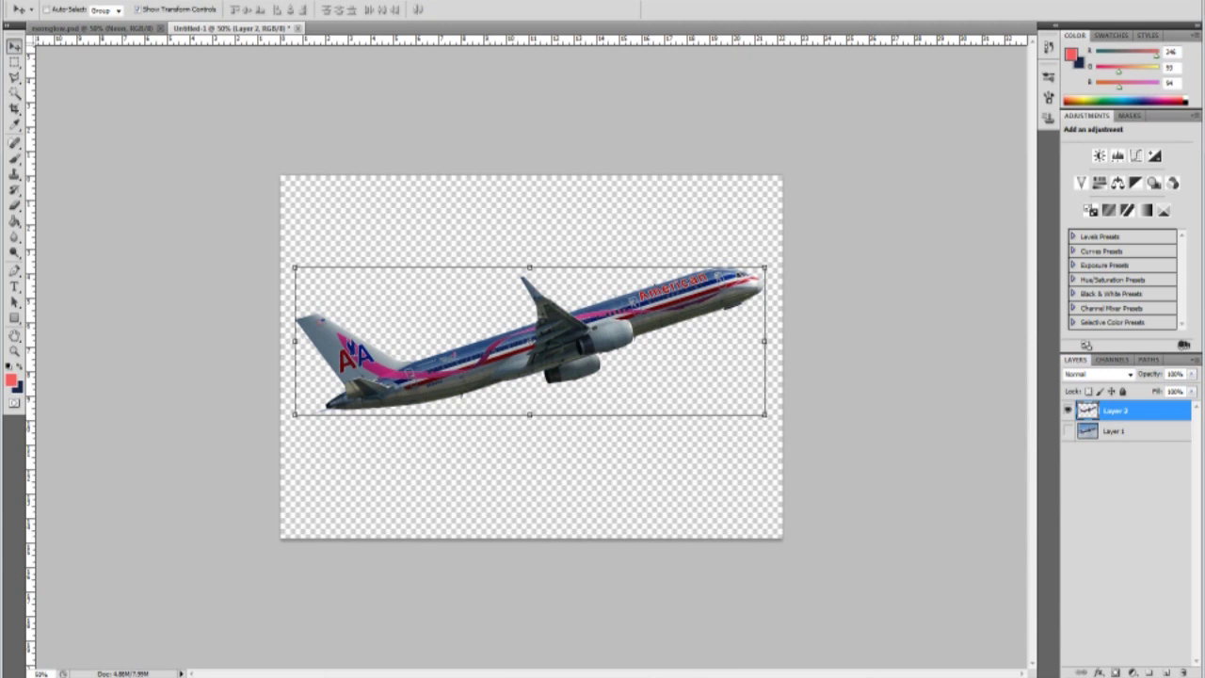
mouse_move(527, 343)
mouse_down()
mouse_move(529, 295)
mouse_move(527, 341)
mouse_up()
drag(462, 394, 465, 383)
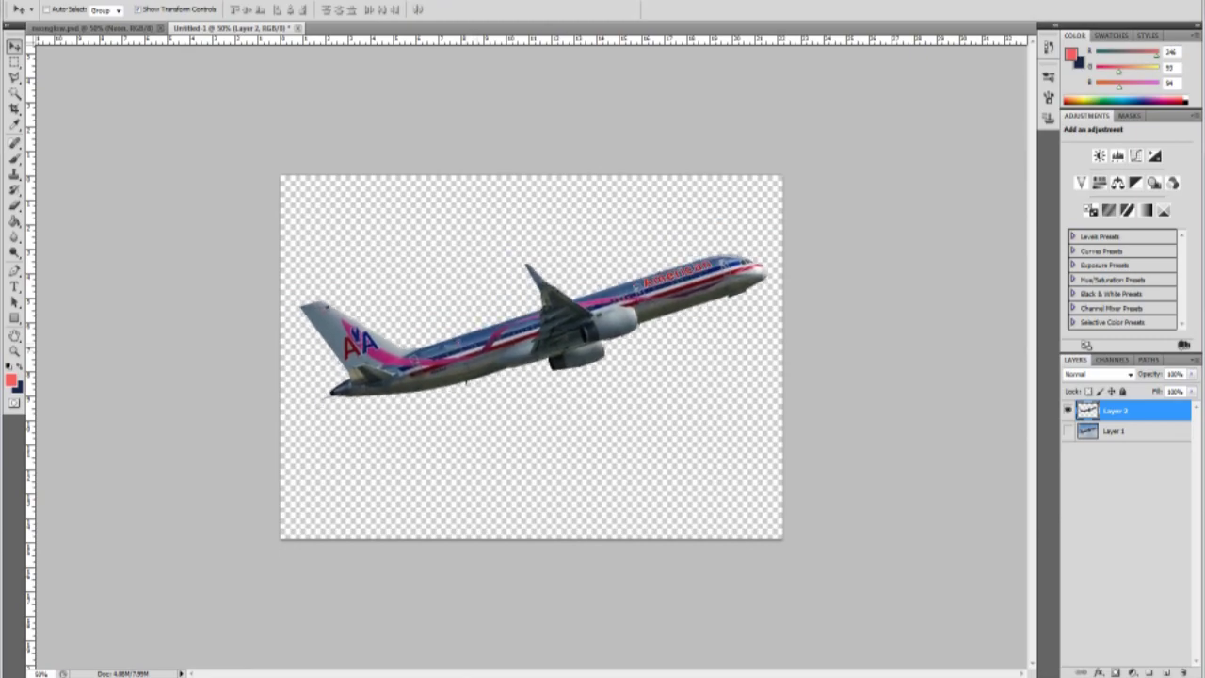